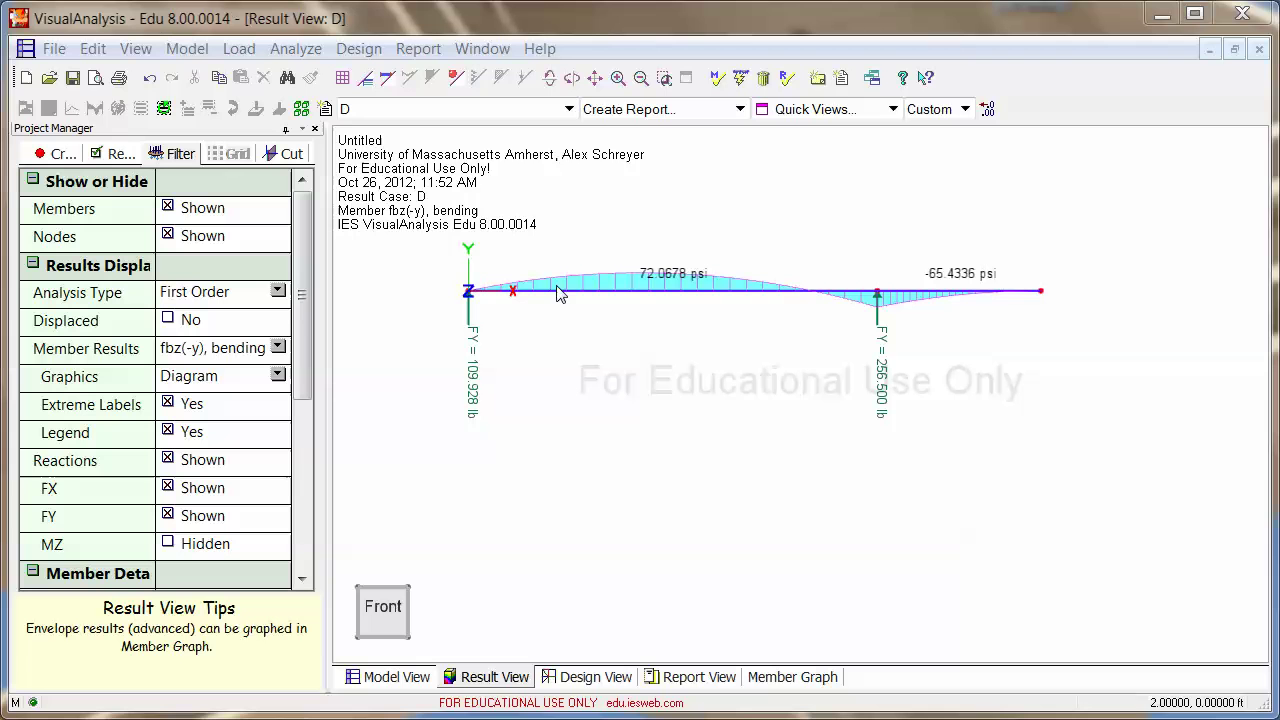
# Check the left span's stress, then preview the beam rendered and angled before restoring the stick front view.
pyautogui.click(660, 300)
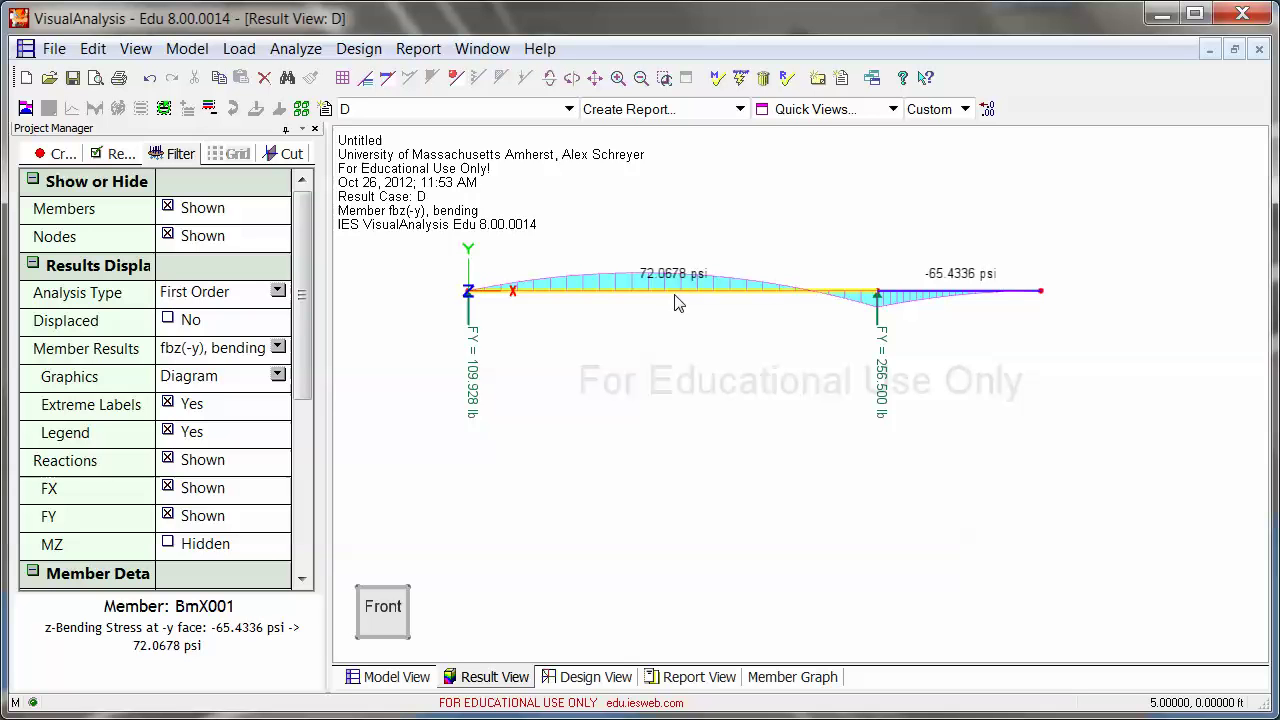
pyautogui.click(683, 330)
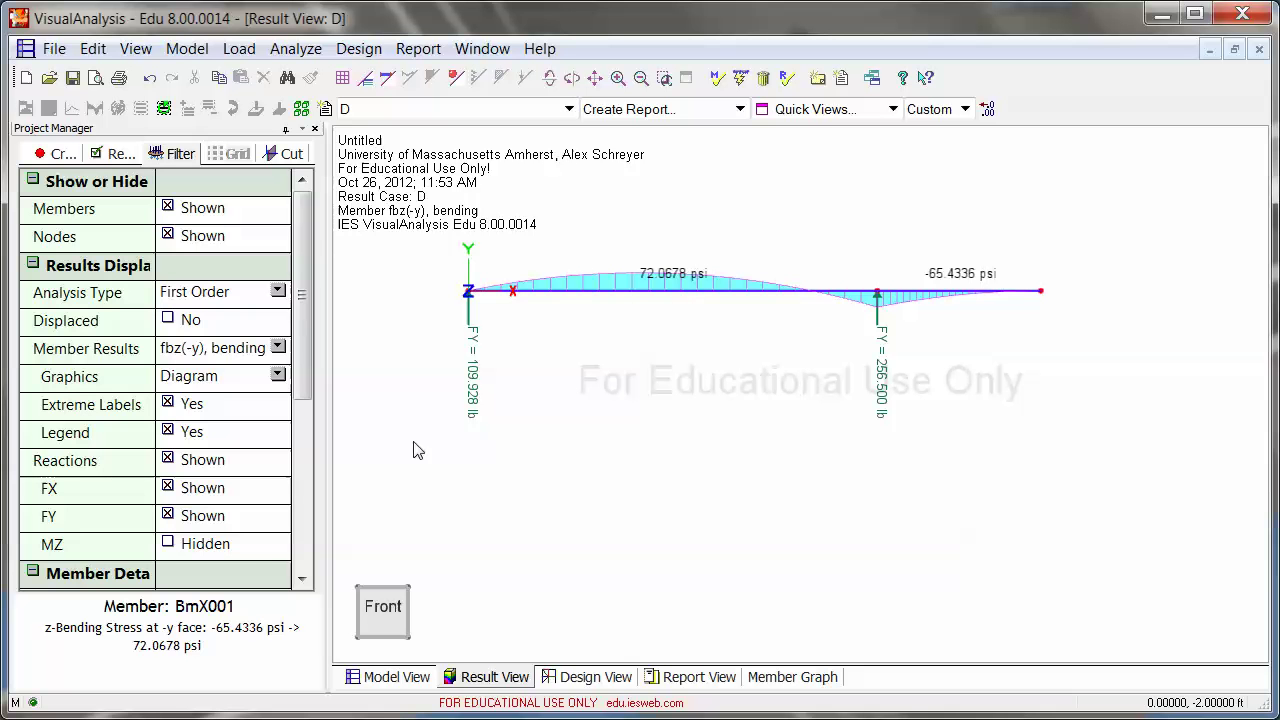
pyautogui.scroll(-4, 288, 570)
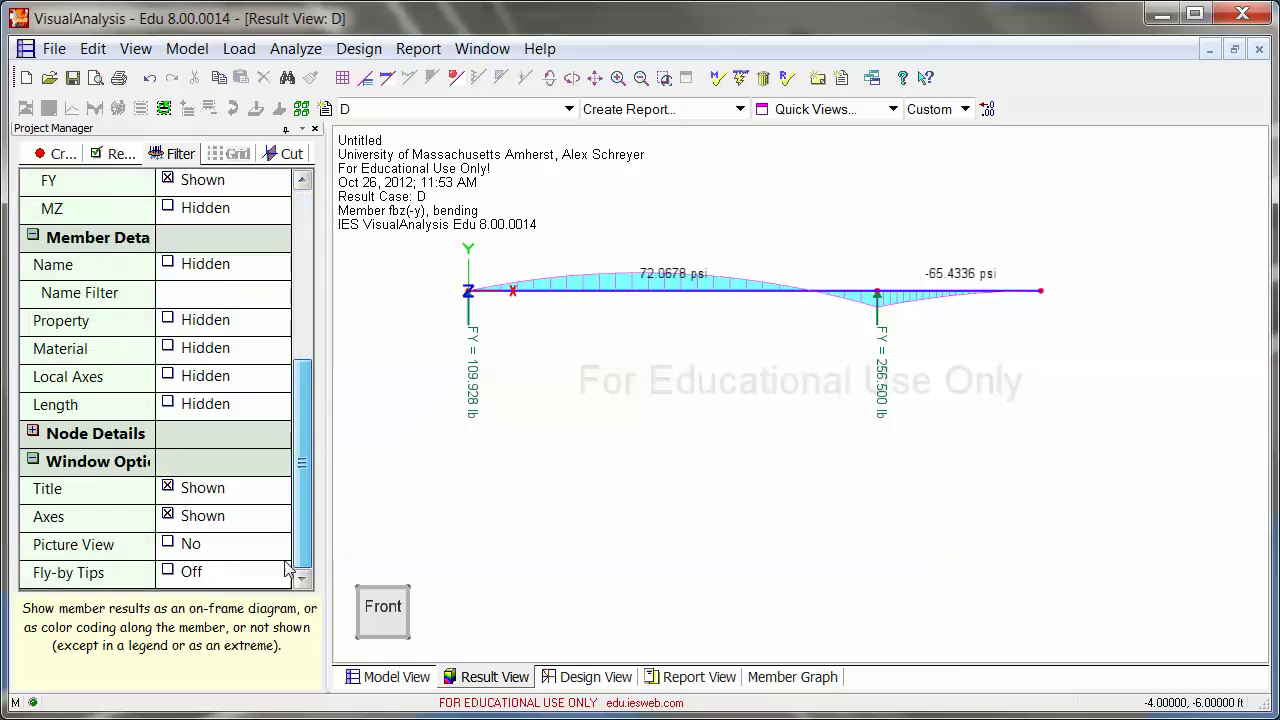
pyautogui.click(168, 544)
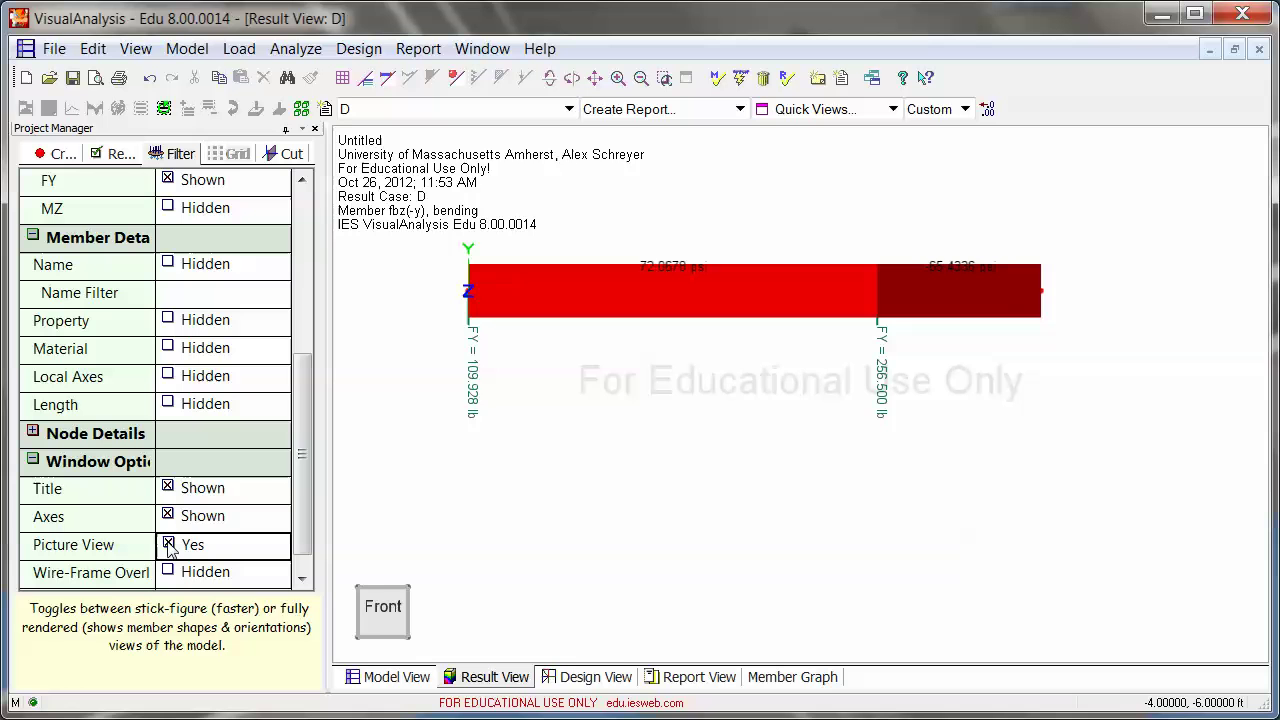
pyautogui.click(409, 614)
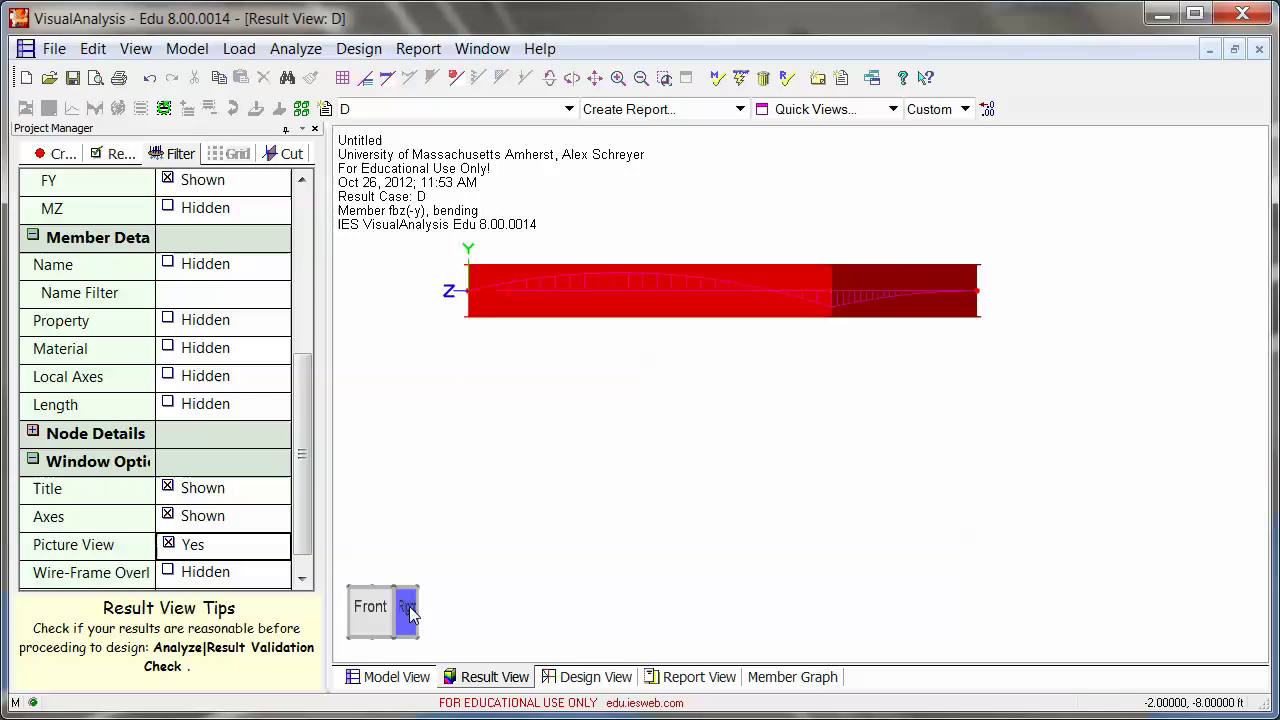
pyautogui.click(369, 616)
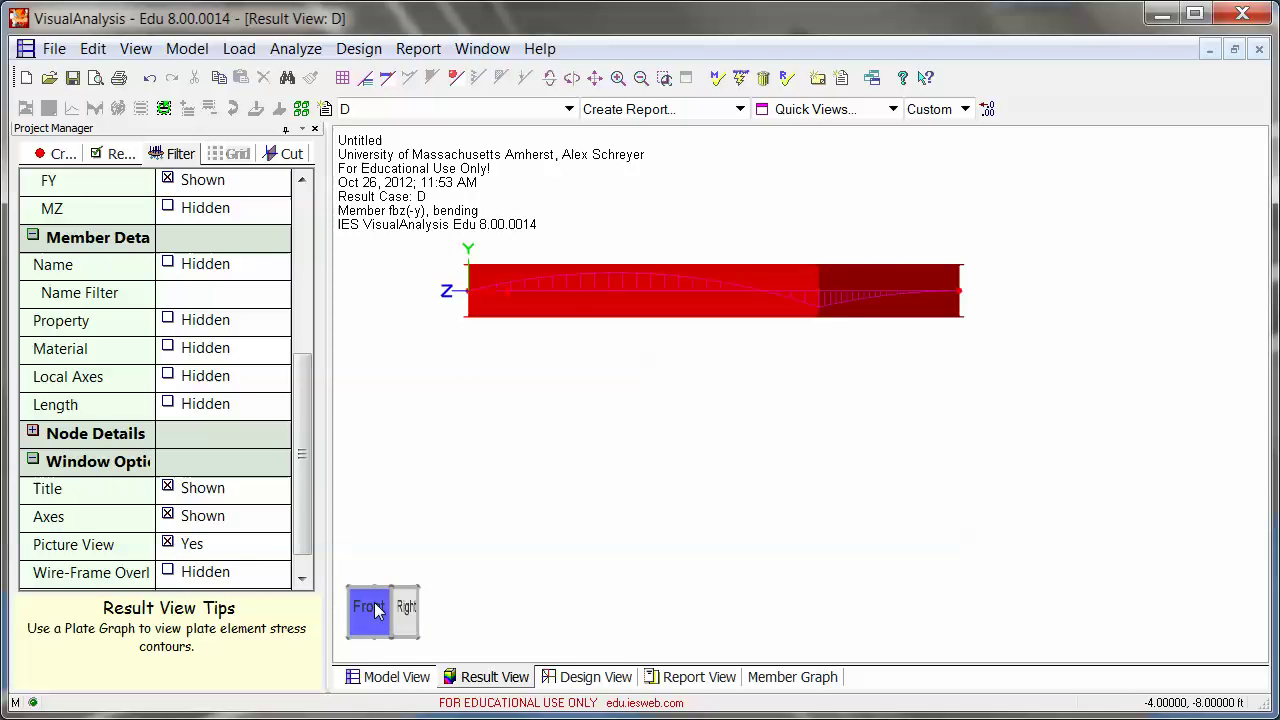
pyautogui.click(168, 544)
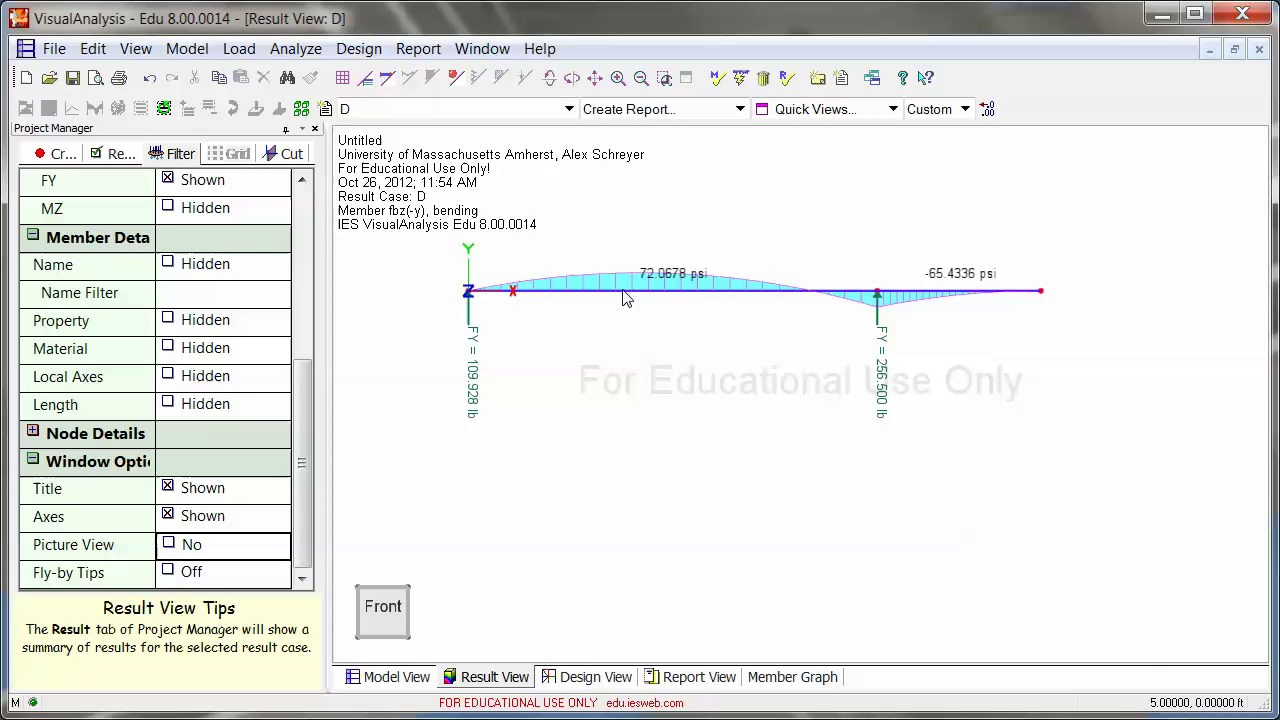
# Show unity design checks (0.022 left, 0.016 right) and inspect BmX001's design group.
pyautogui.click(594, 678)
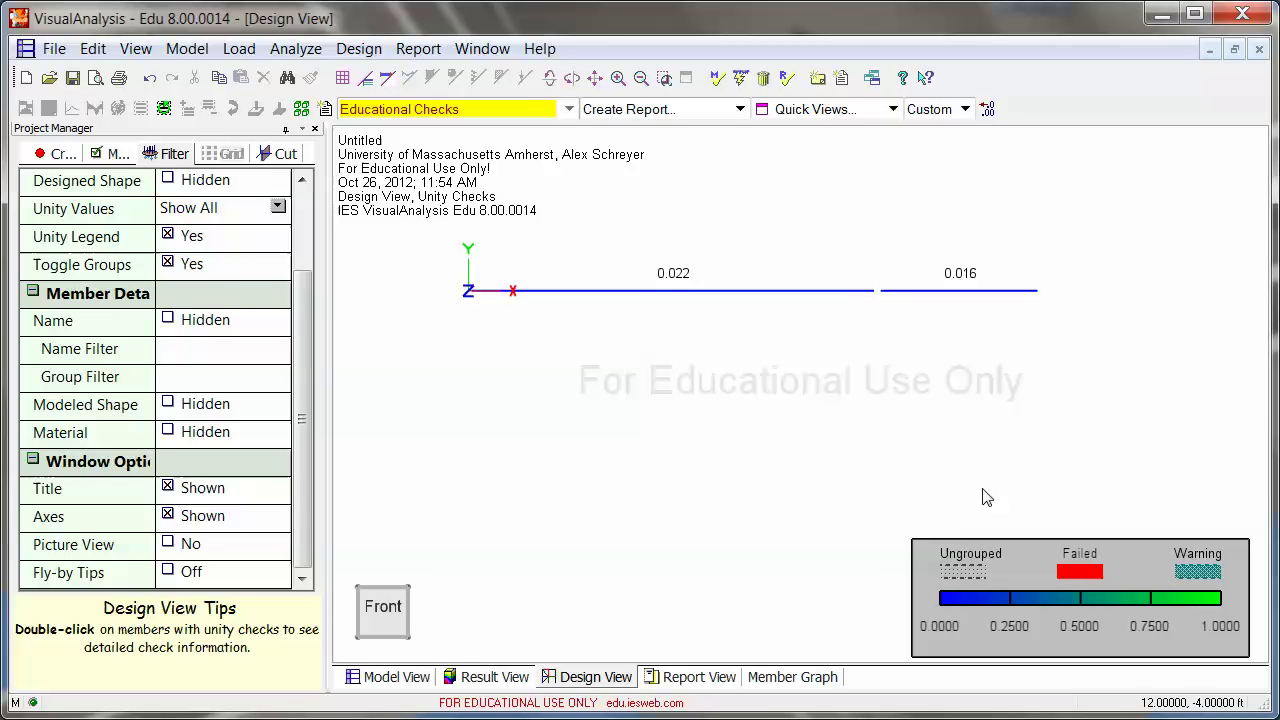
pyautogui.moveTo(675, 297)
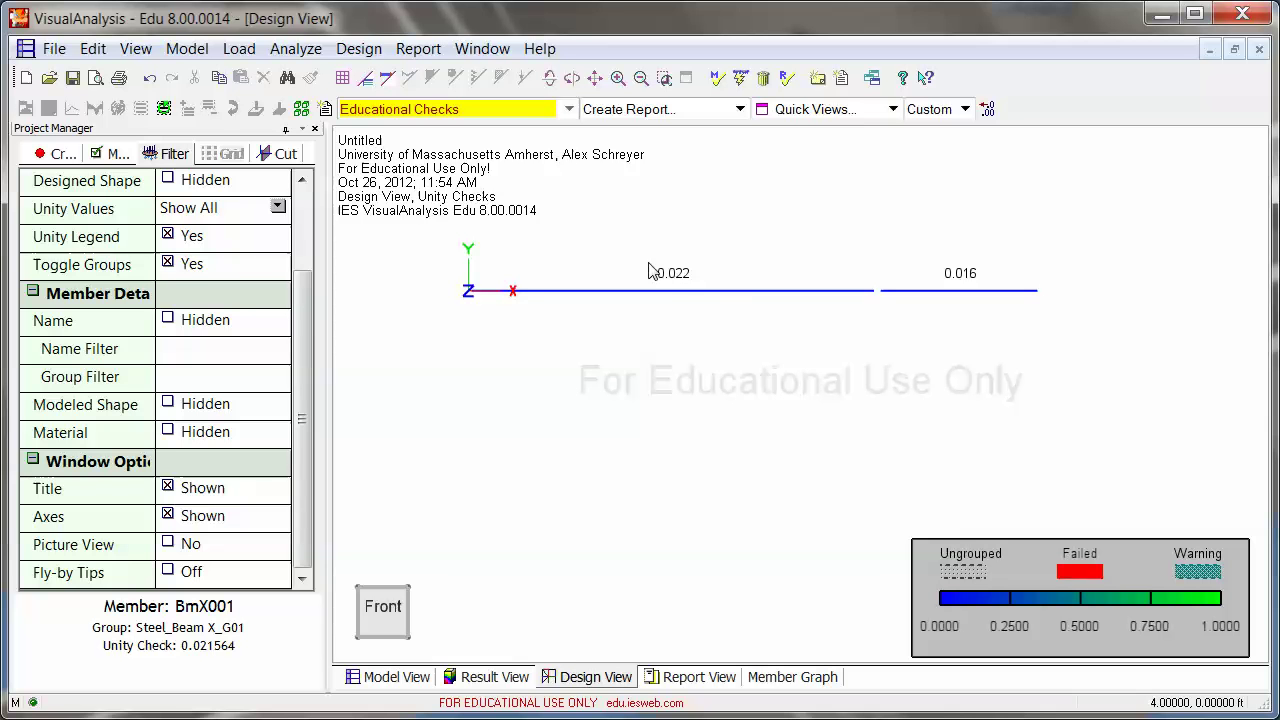
pyautogui.click(687, 292)
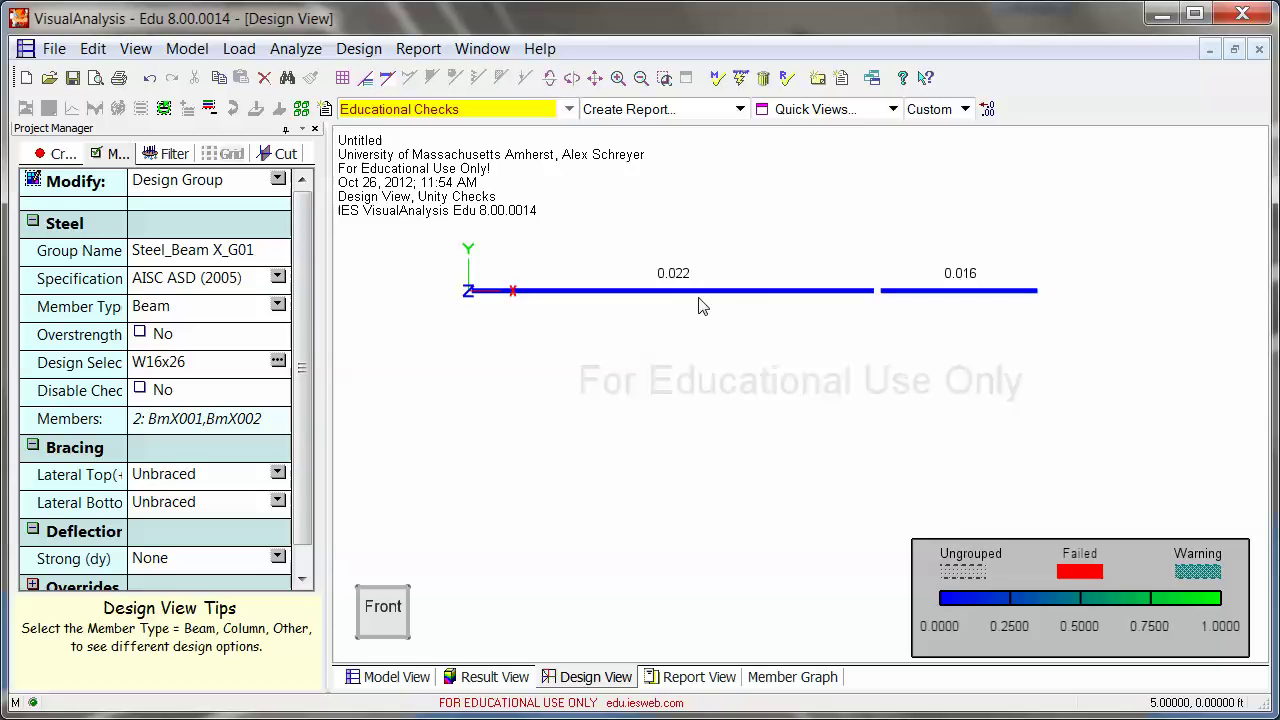
pyautogui.click(816, 250)
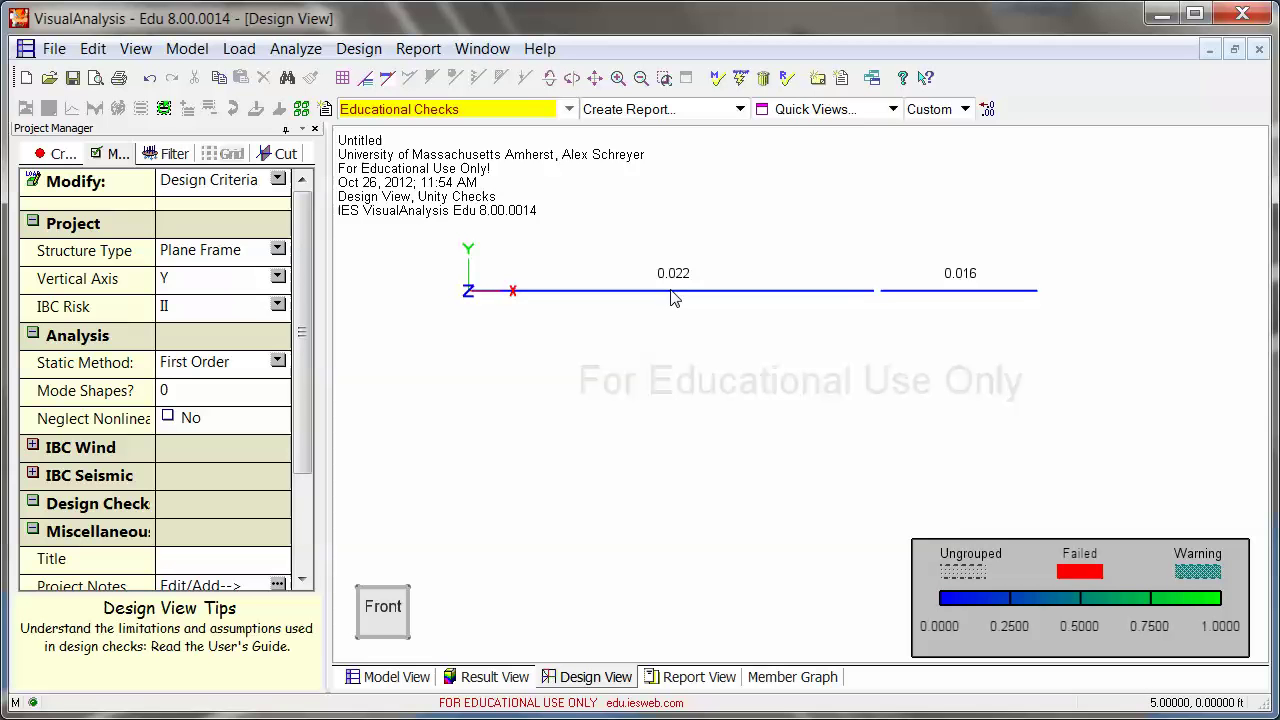
pyautogui.moveTo(673, 296)
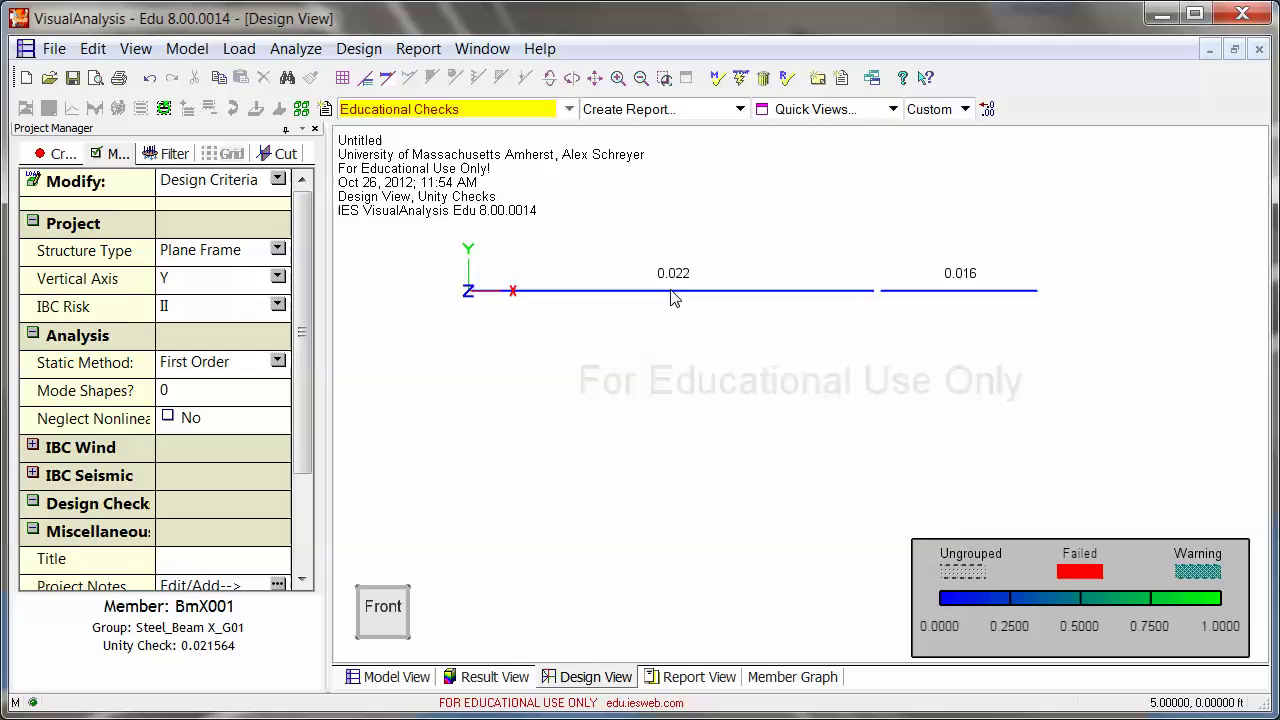
# Check the left span's member properties, then return to bending stress results with model-wide results listed.
pyautogui.click(398, 677)
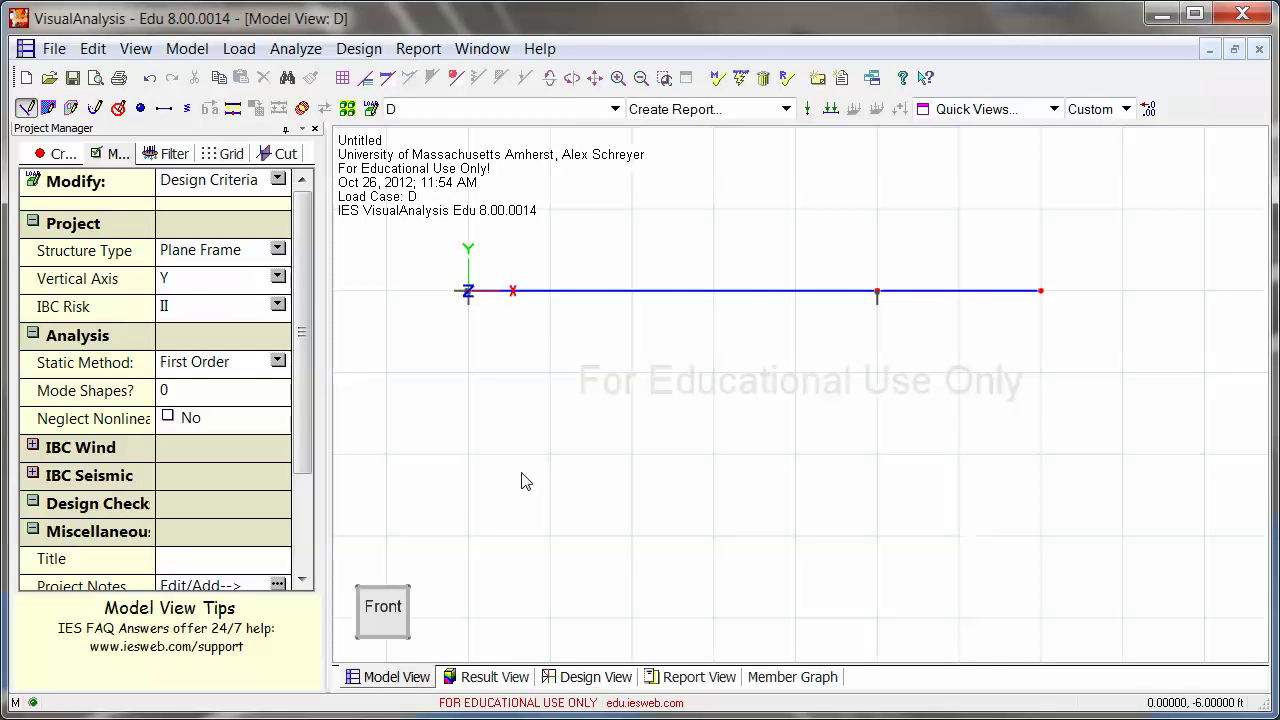
pyautogui.click(574, 292)
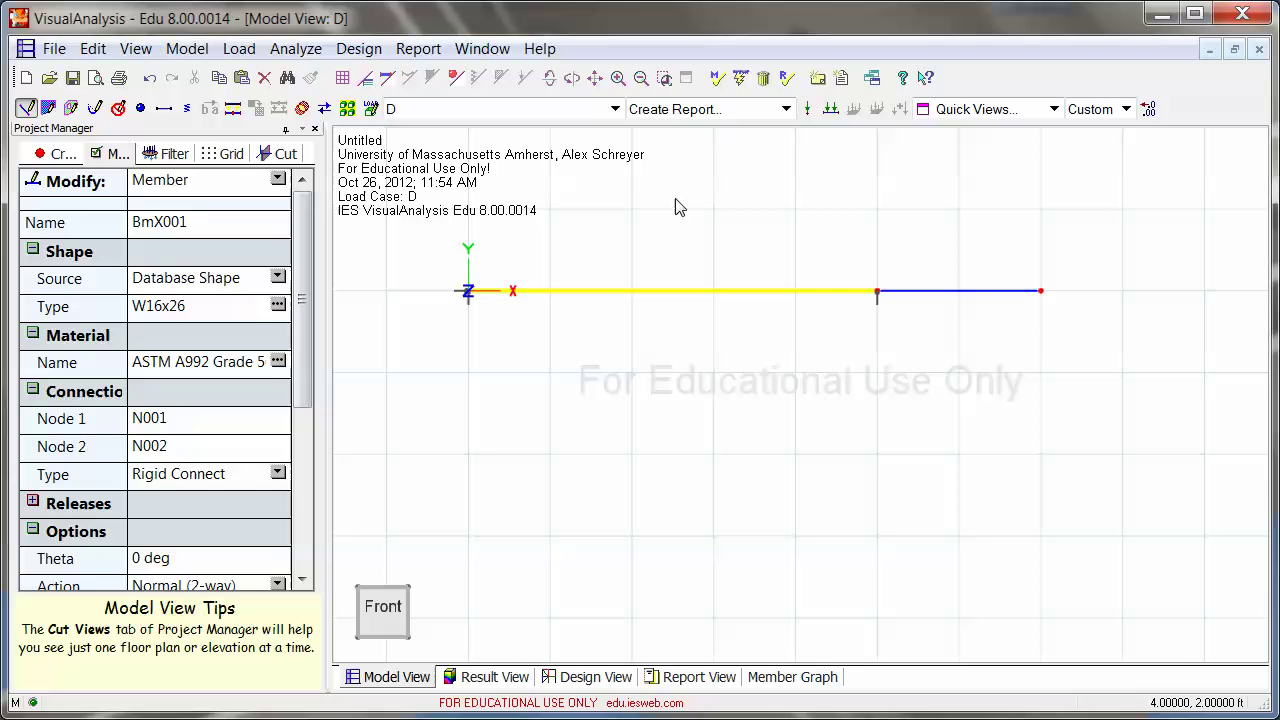
pyautogui.click(497, 682)
pyautogui.click(694, 337)
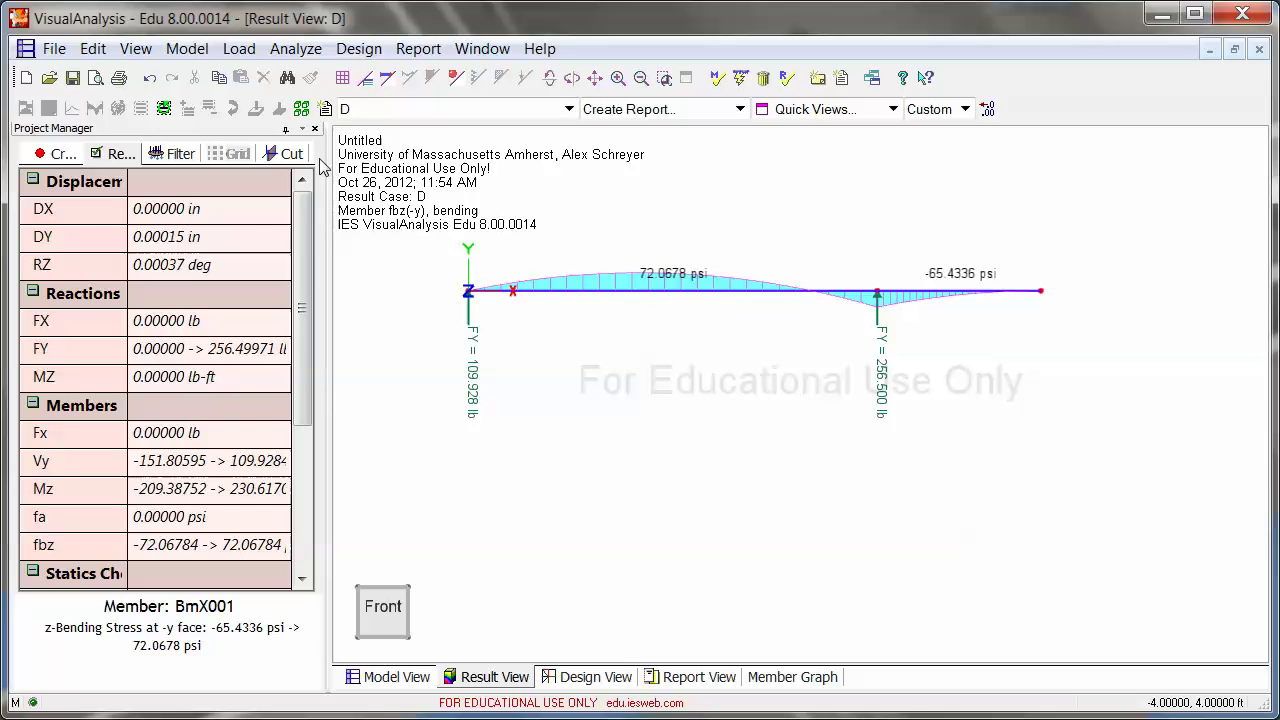
# Keep fbz(-y) bending as the member result and read BmX001's range, -65.4336 to 72.0678 psi.
pyautogui.click(174, 153)
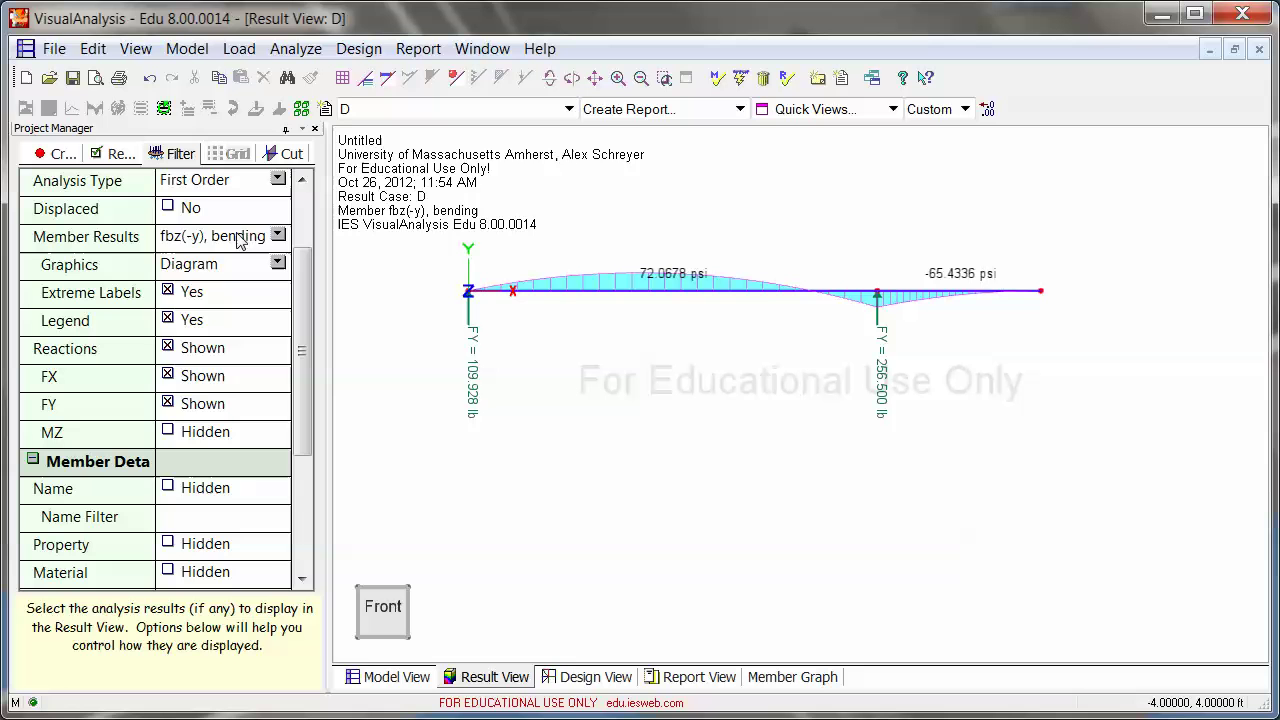
pyautogui.click(277, 237)
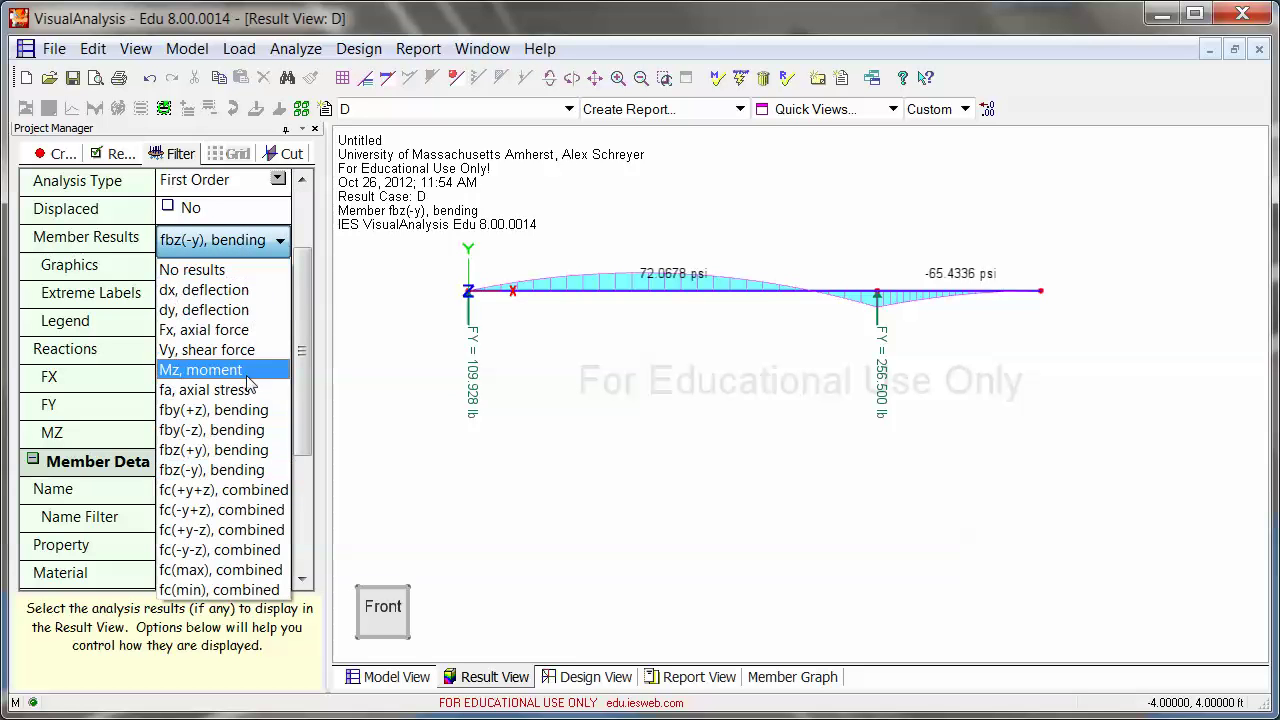
pyautogui.click(361, 315)
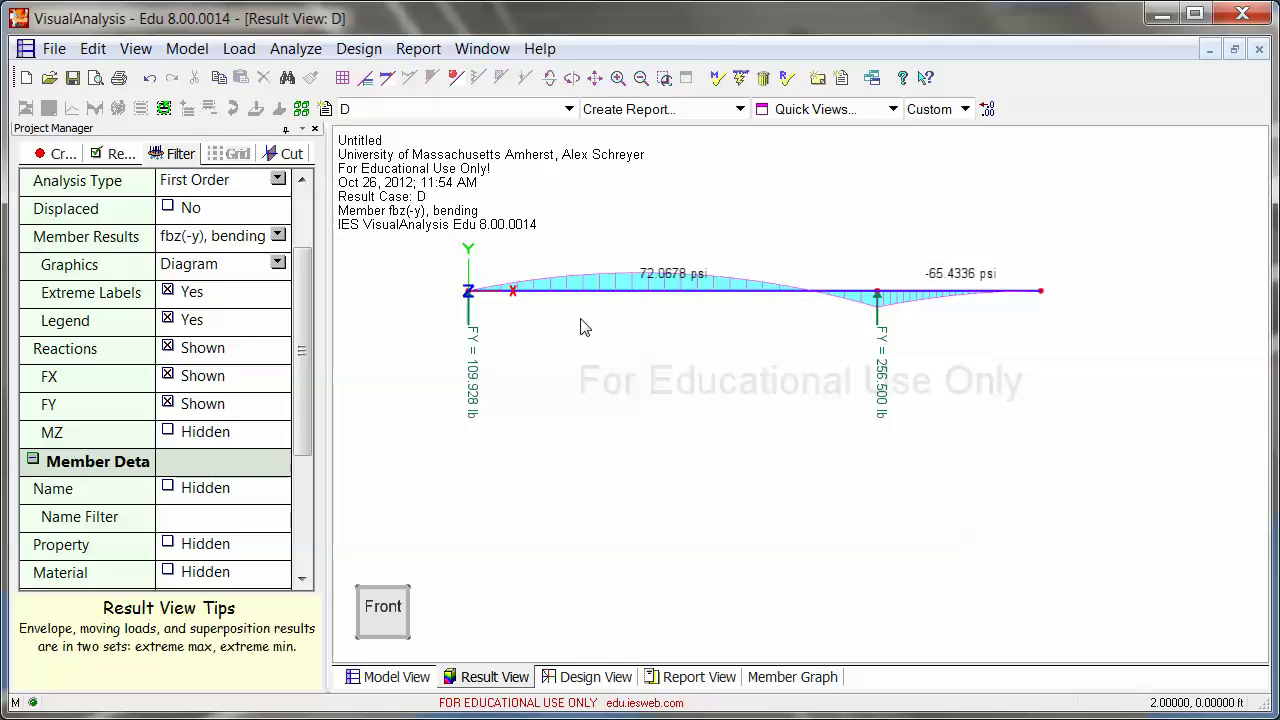
pyautogui.click(575, 300)
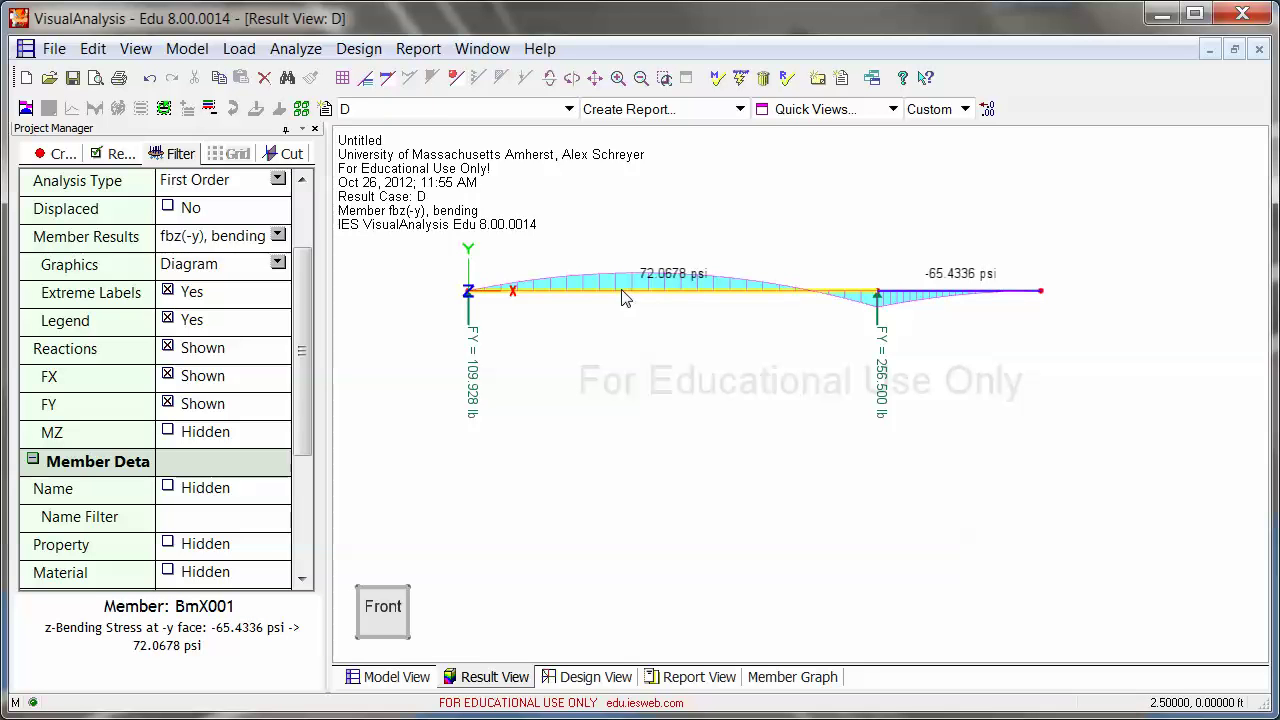
# Review BmX001's ASTM A992 Grade 50 material in Choose Material, close it unchanged, and deselect.
pyautogui.click(396, 677)
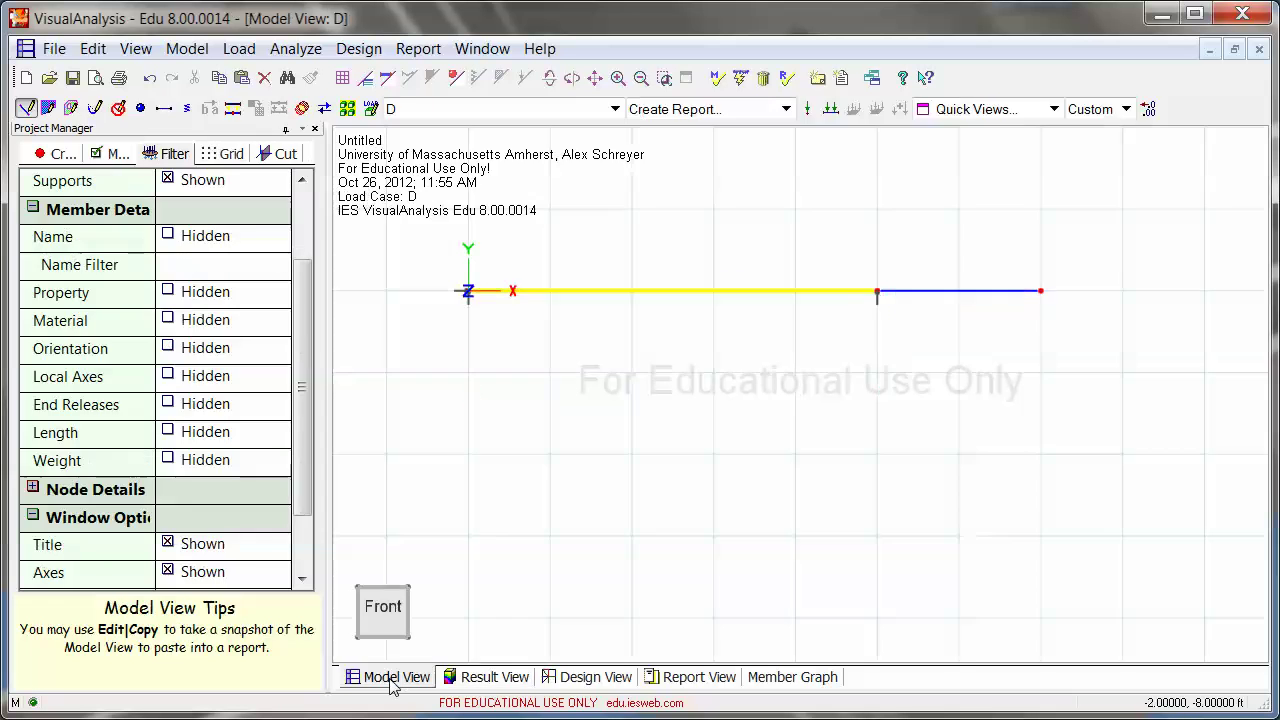
pyautogui.click(593, 294)
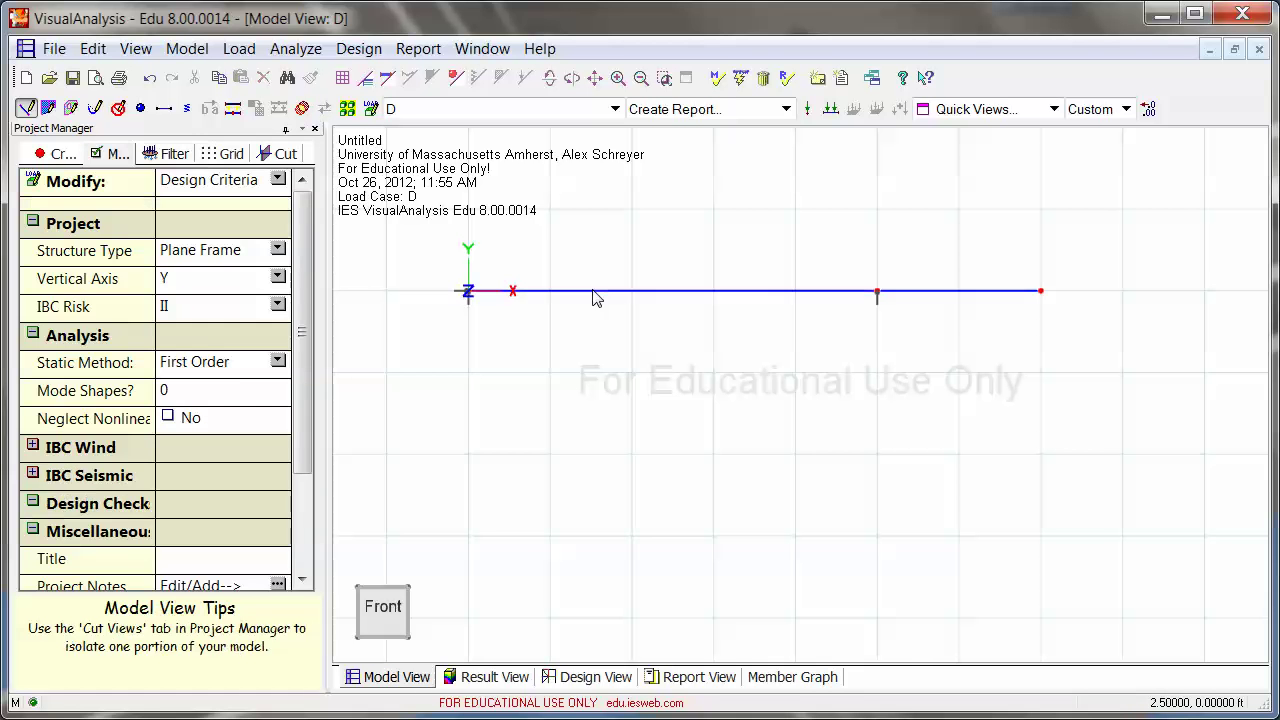
pyautogui.click(585, 294)
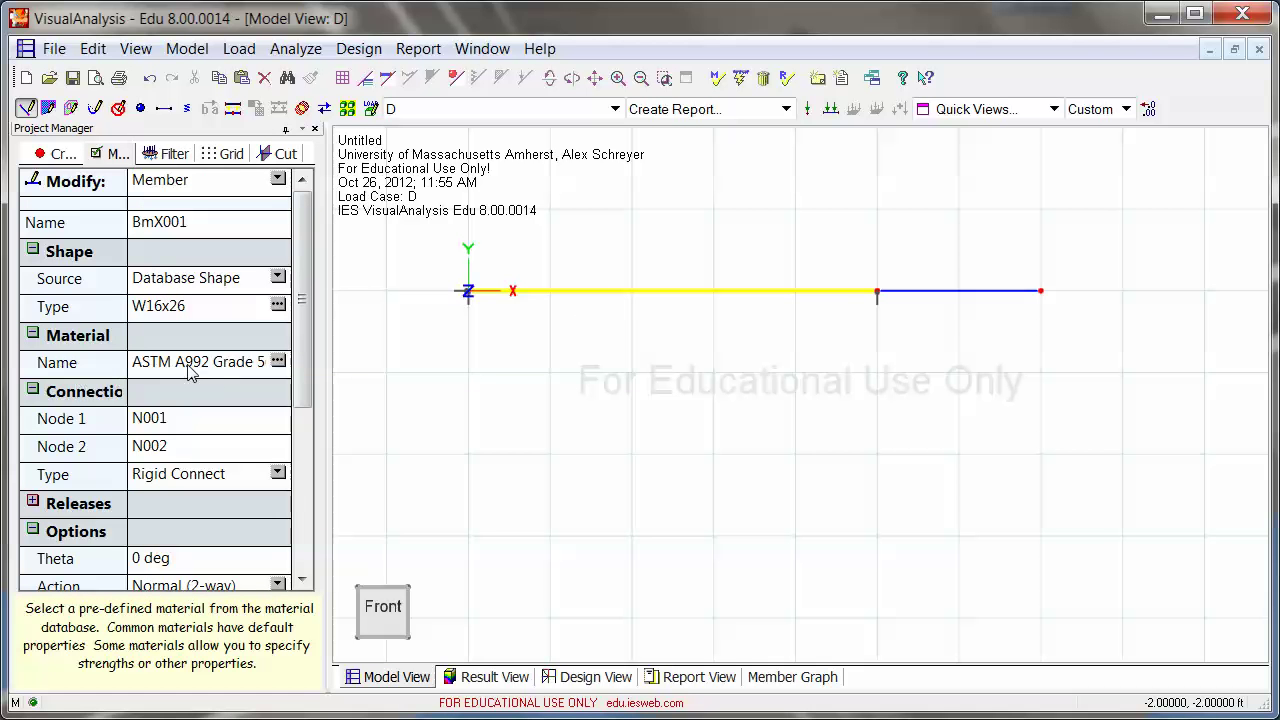
pyautogui.click(278, 363)
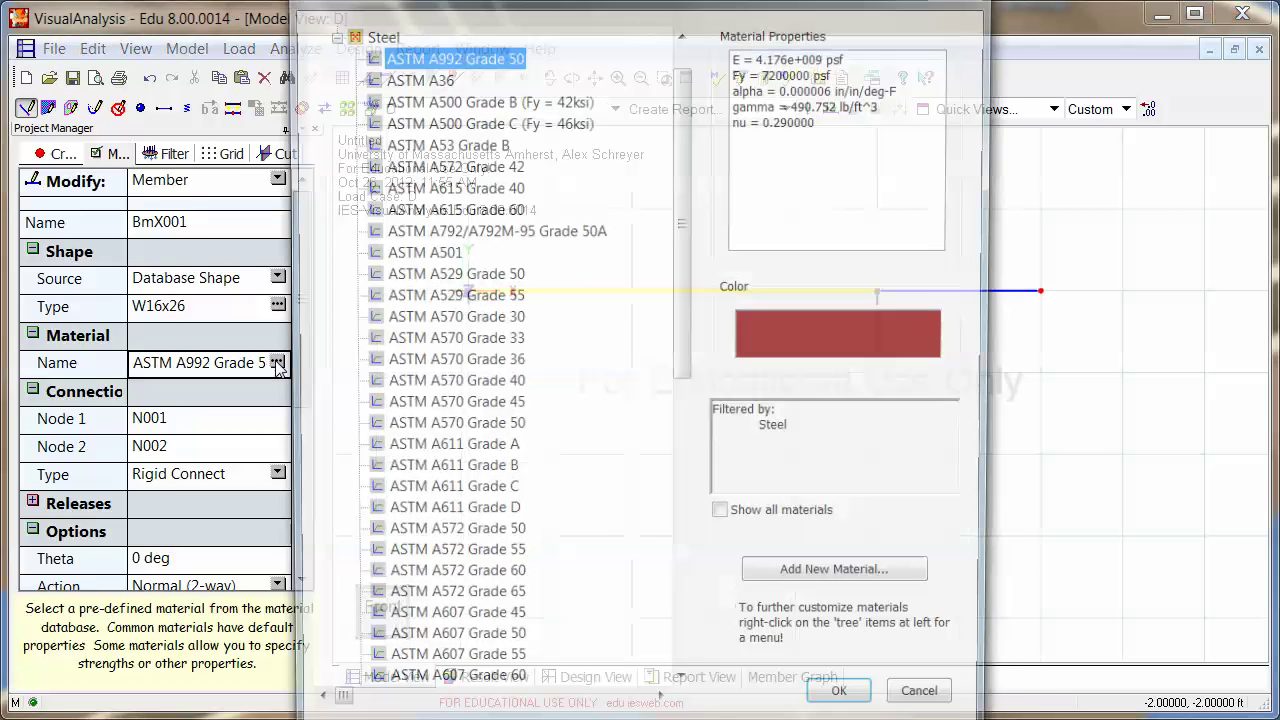
pyautogui.moveTo(585, 1); pyautogui.dragTo(393, 141)
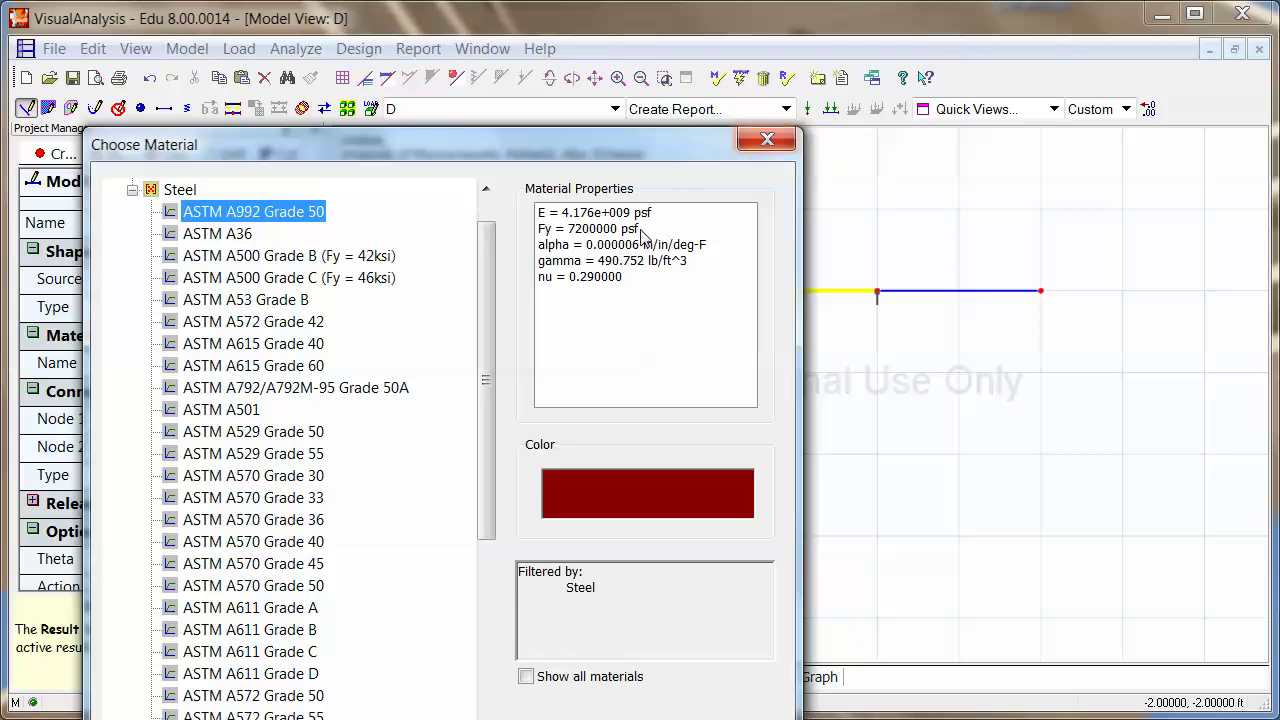
pyautogui.click(767, 139)
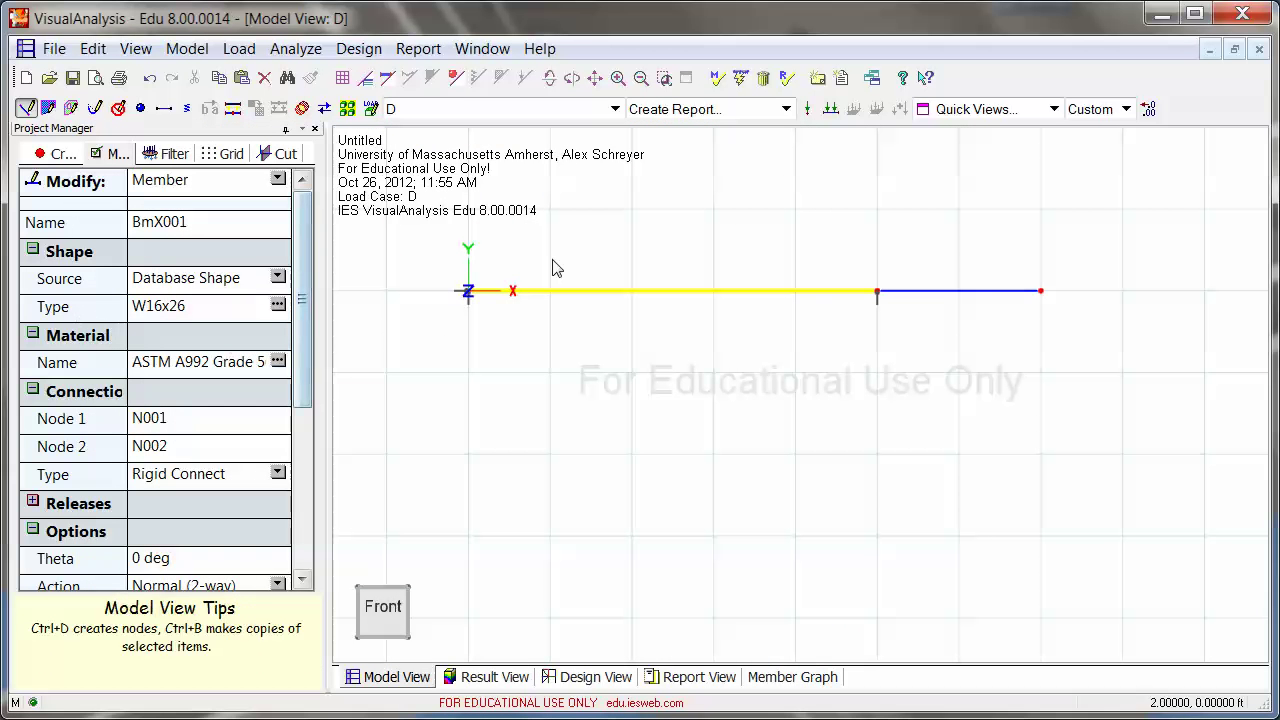
pyautogui.click(575, 243)
pyautogui.scroll(-1, 660, 415)
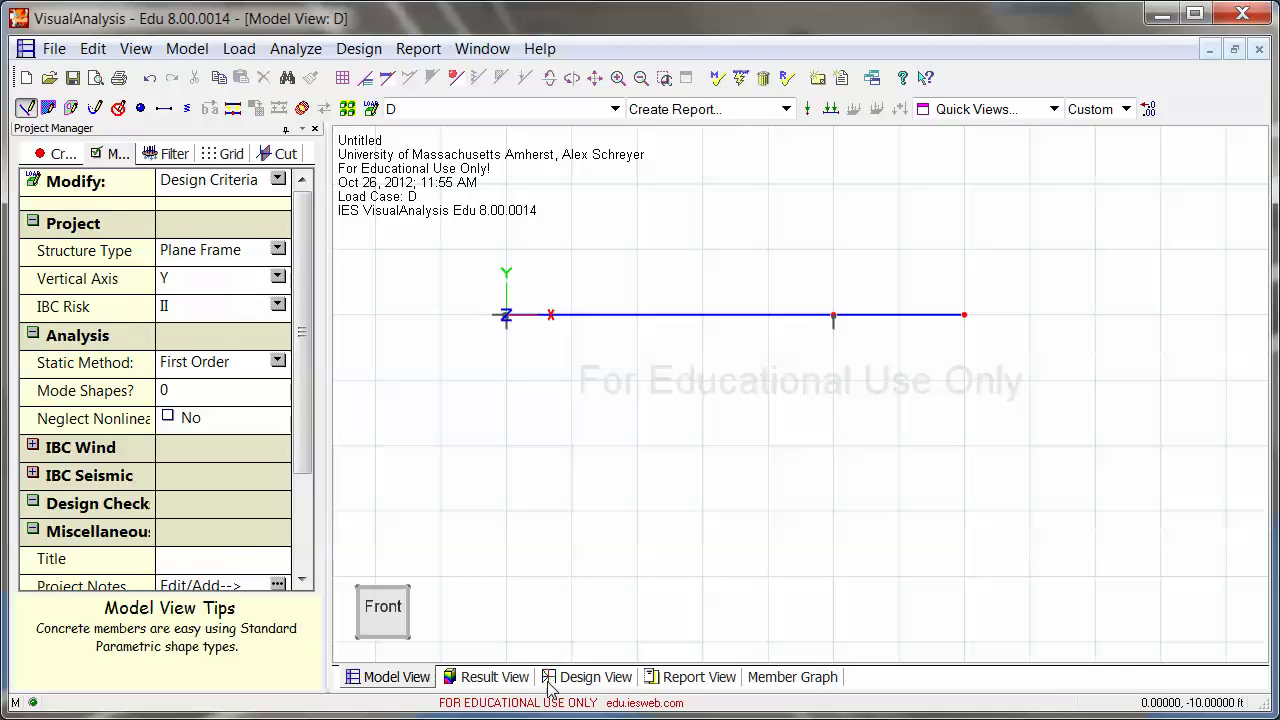
# Plot BmX001's deflection, shear (109.9 to -151.8 lb) and moment graphs under load case D.
pyautogui.click(492, 684)
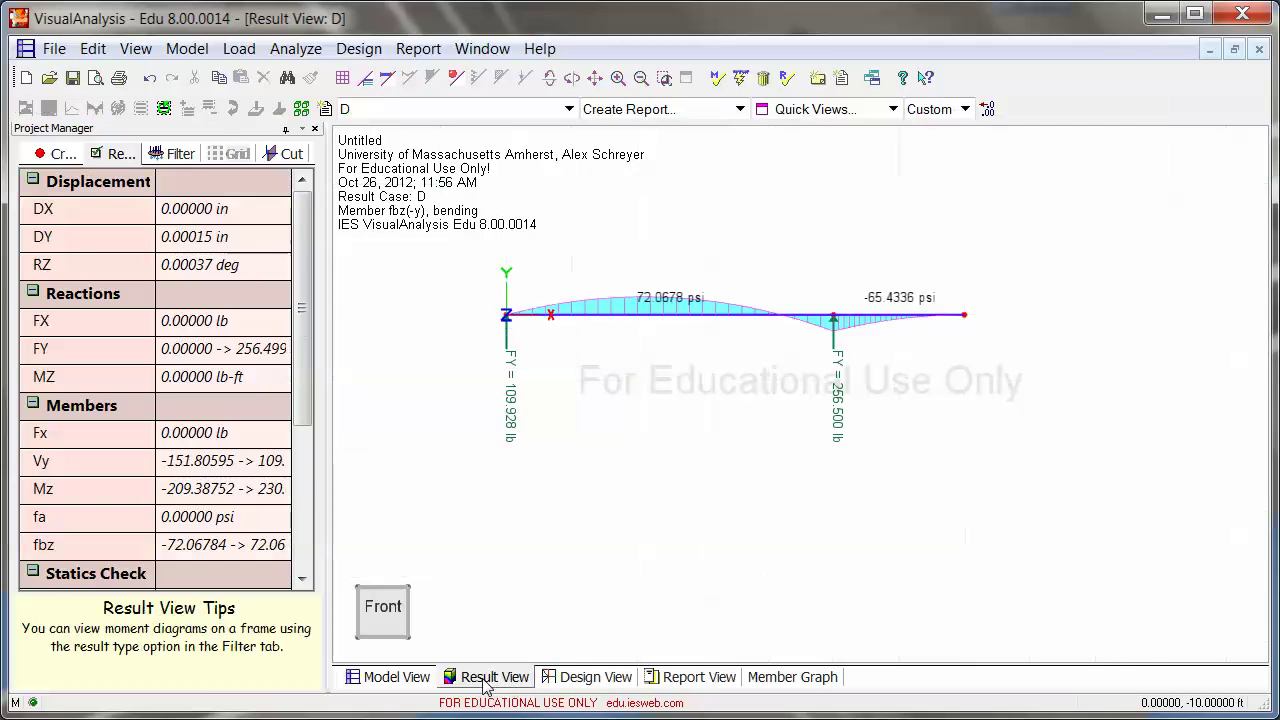
pyautogui.click(672, 316)
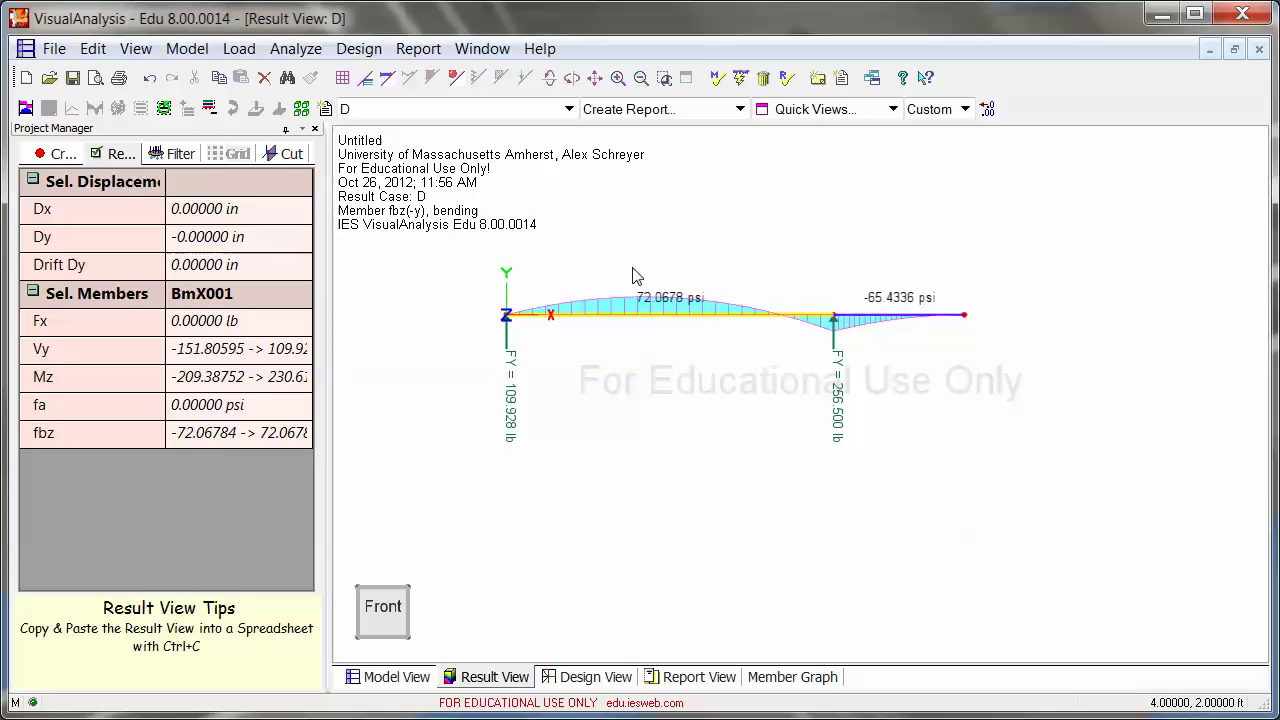
pyautogui.click(772, 678)
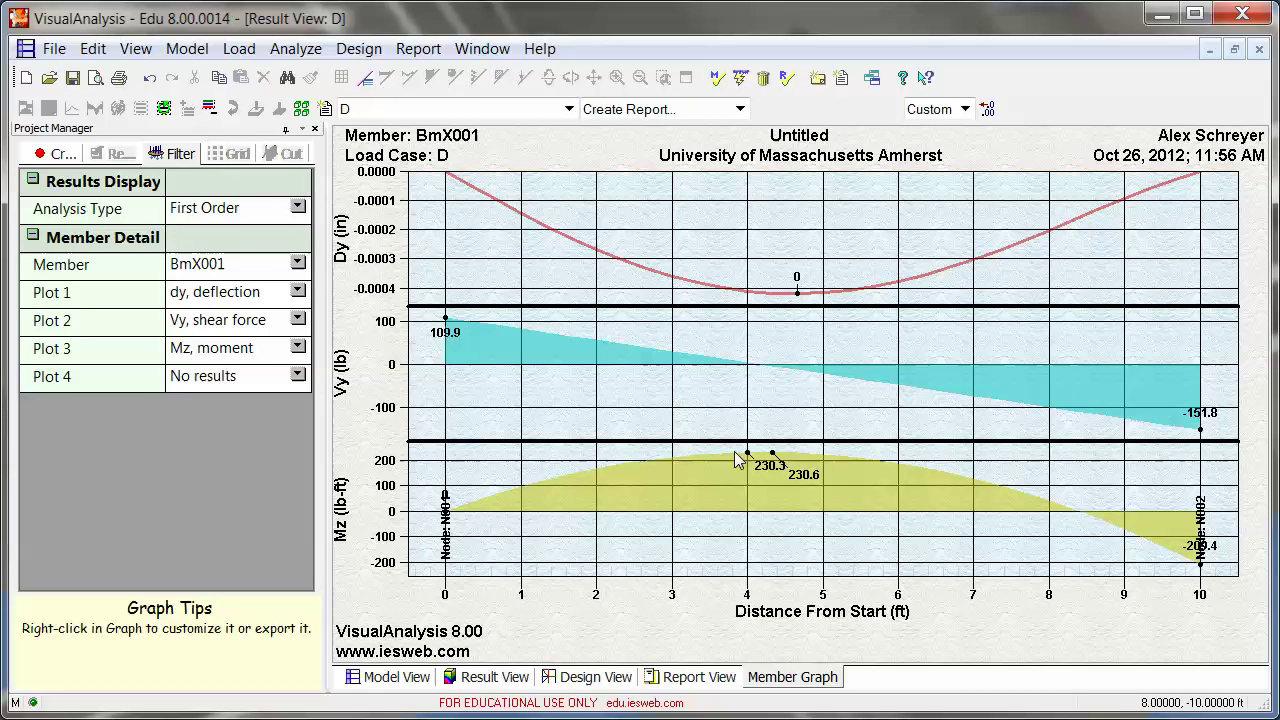
# Return to the two-span beam's Model View and clear the selection.
pyautogui.moveTo(774, 456)
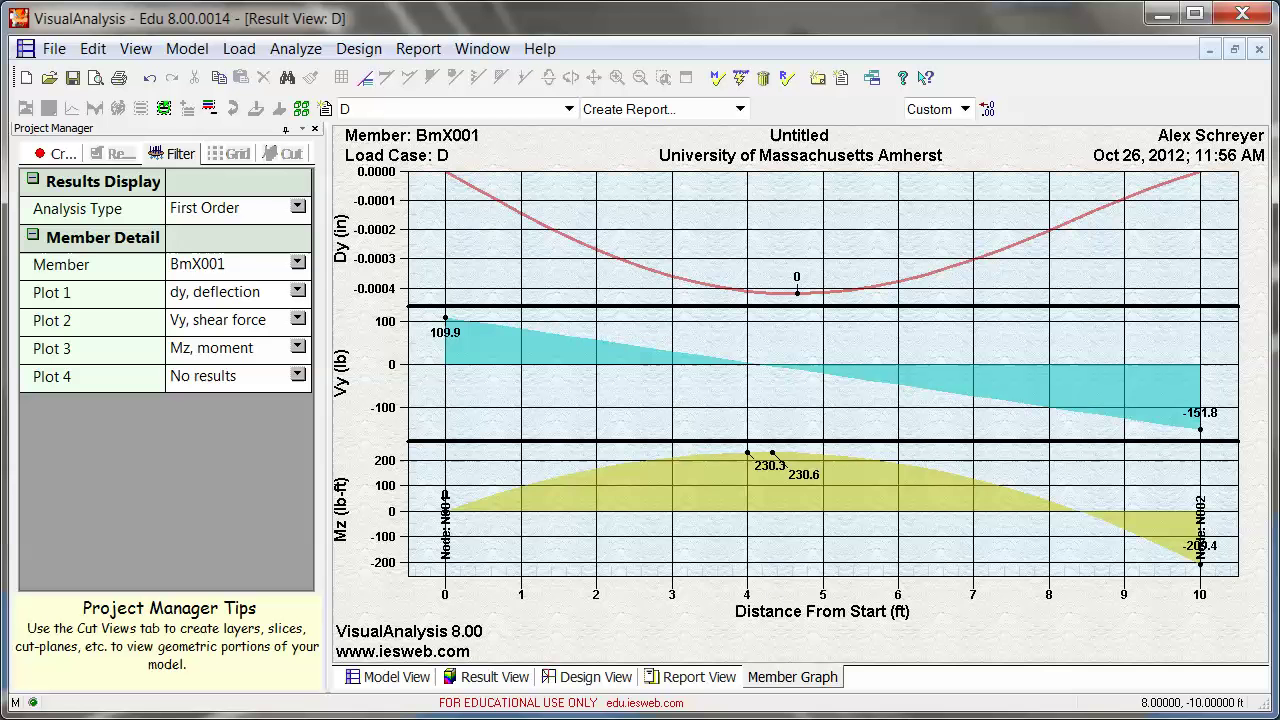
pyautogui.click(396, 677)
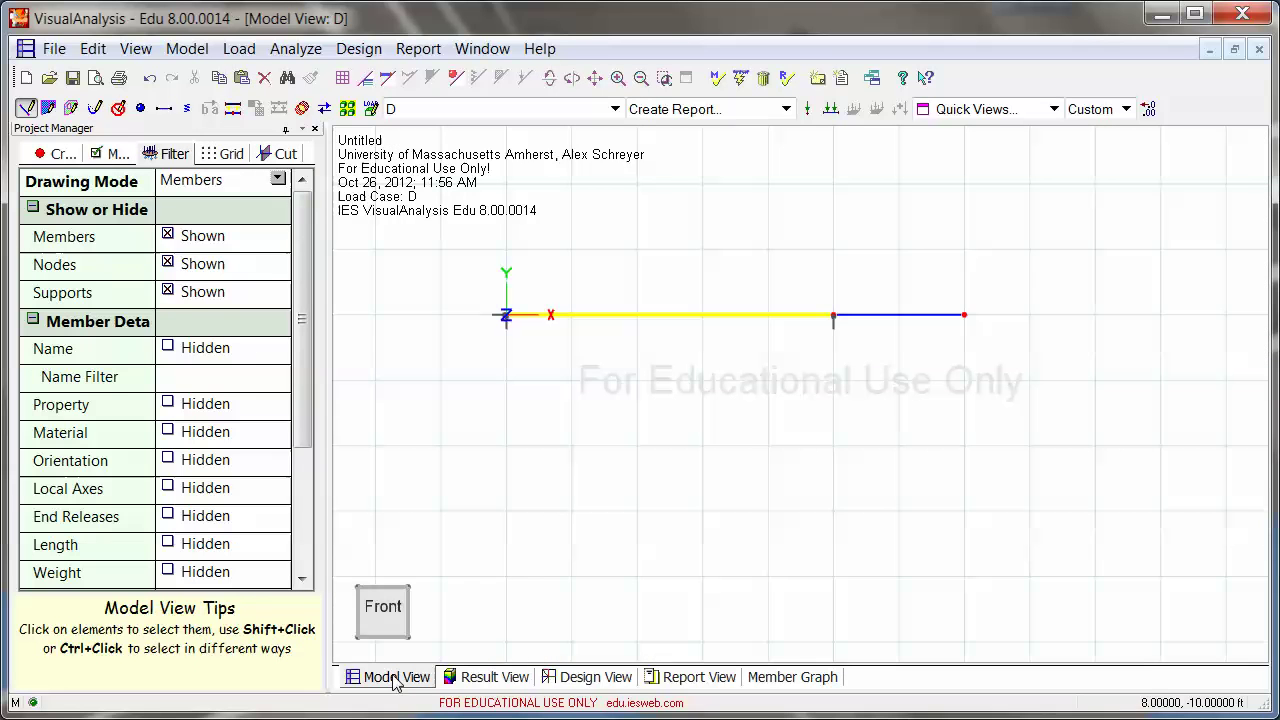
pyautogui.click(787, 336)
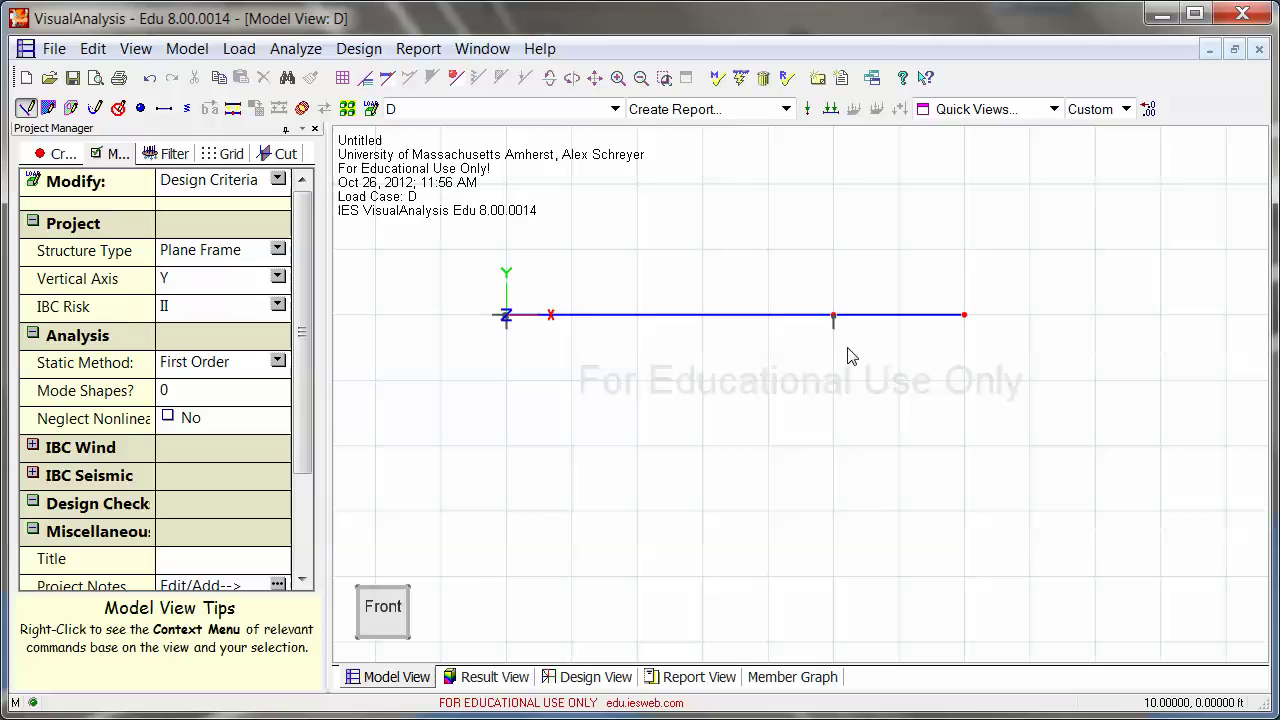